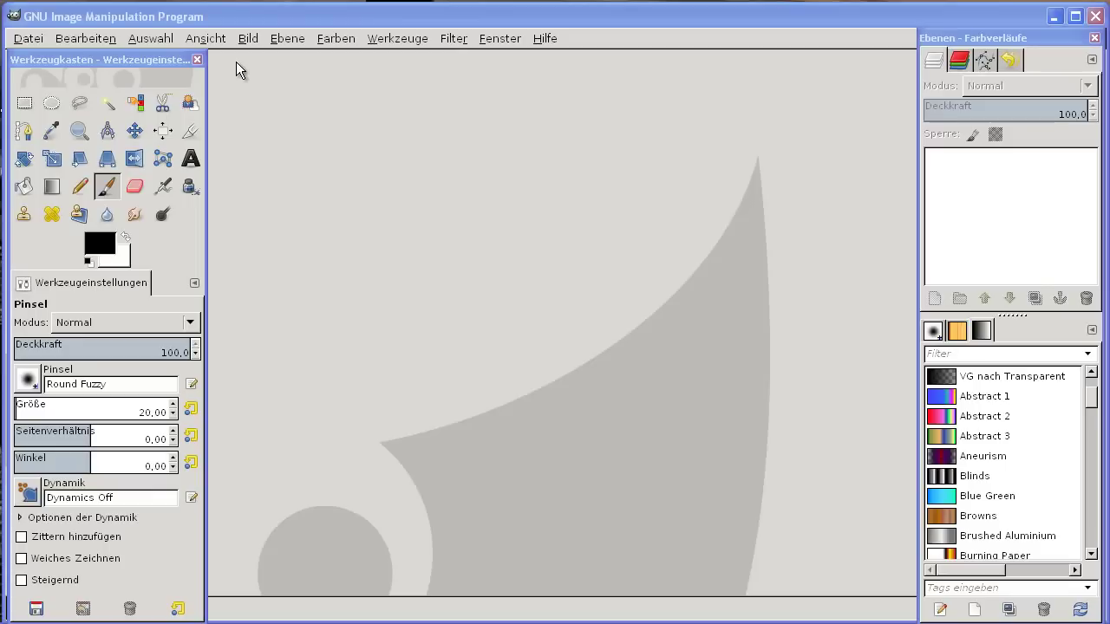
- Create a new 500×200 px image with its fill set to the black foreground colour
click(28, 38)
click(34, 57)
text(500)
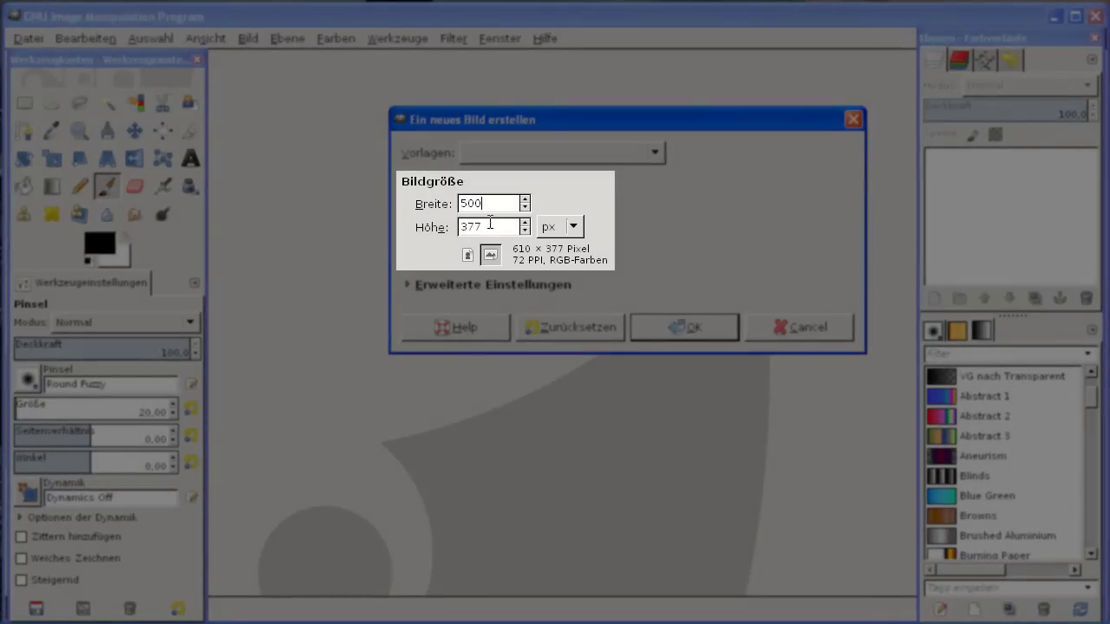
text(200)
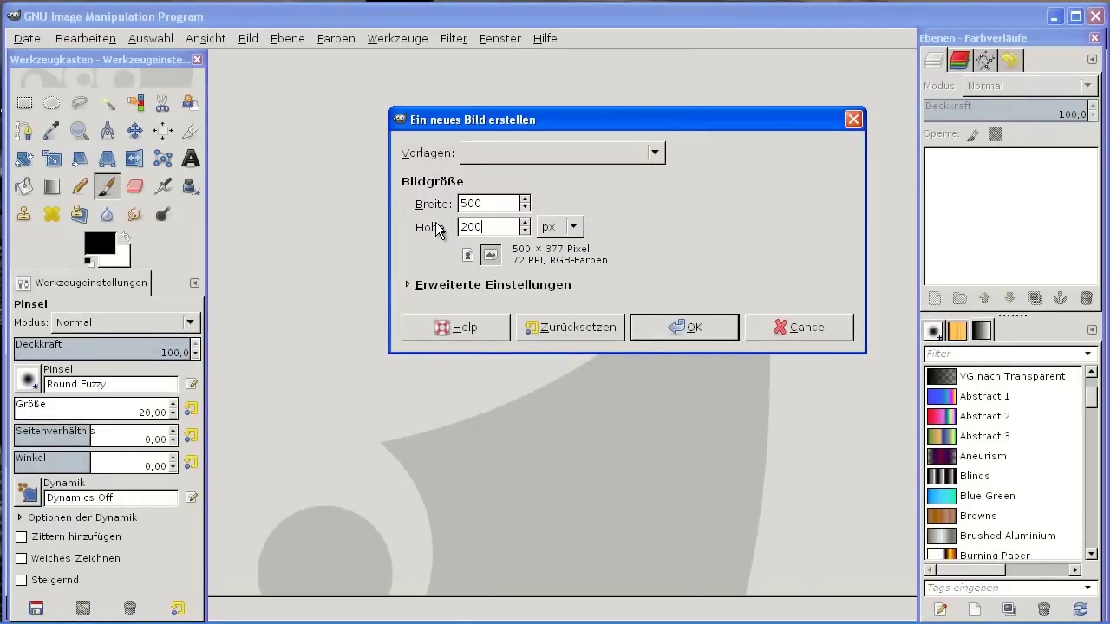
click(440, 285)
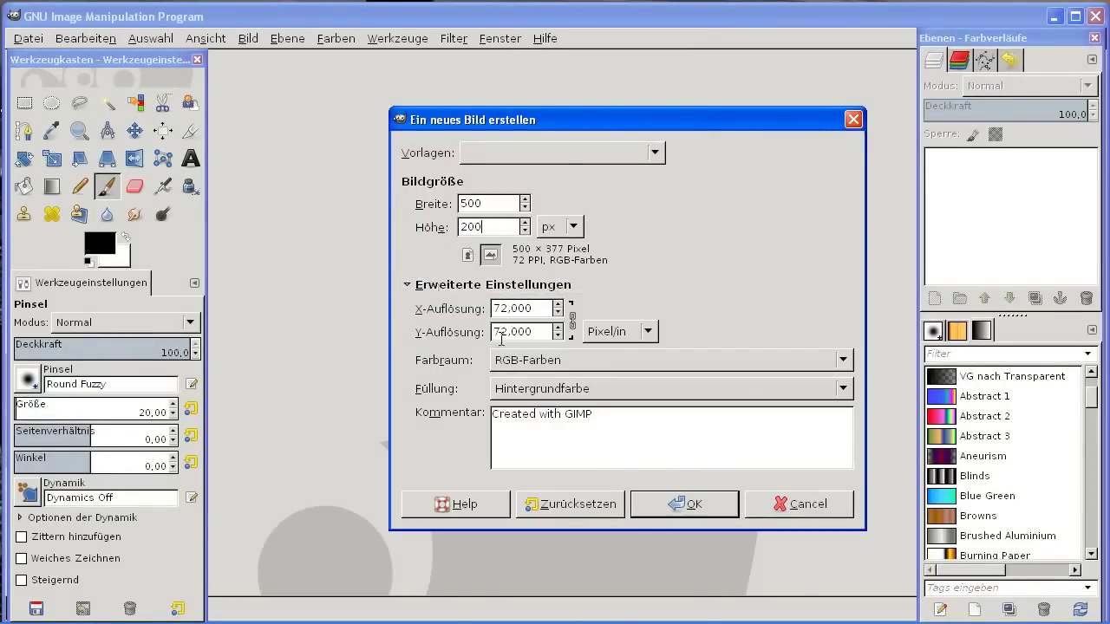
click(535, 388)
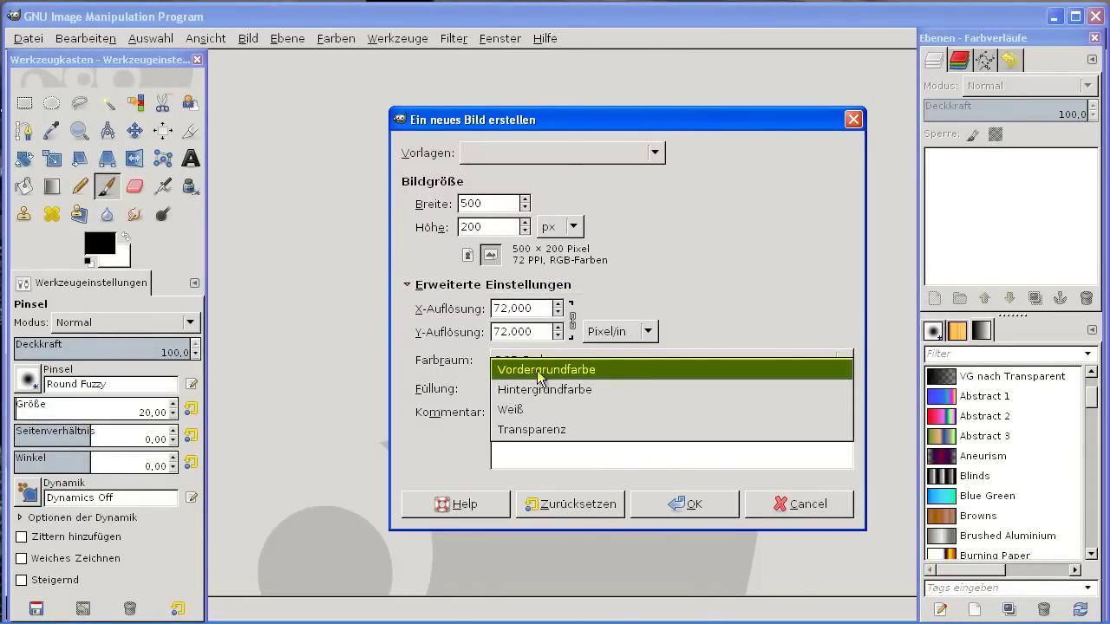
click(537, 370)
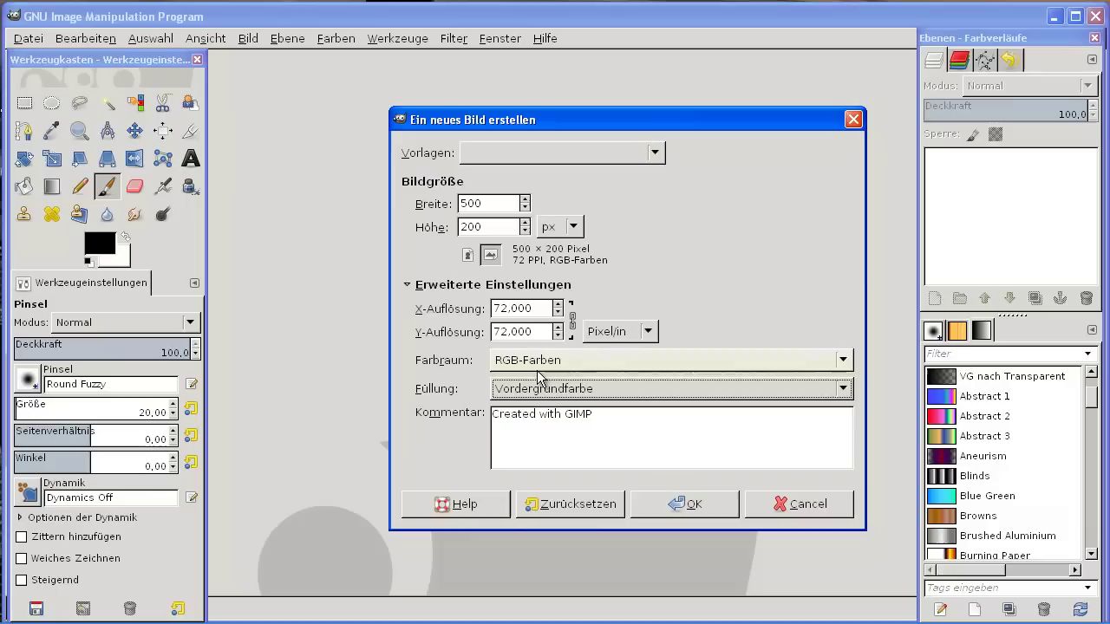
click(676, 505)
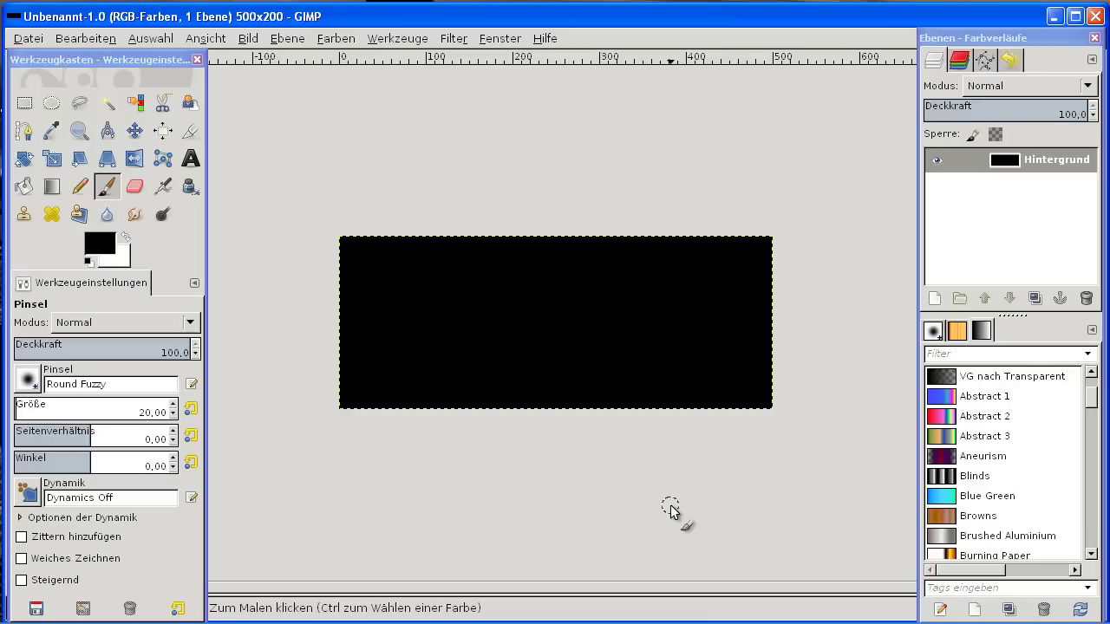
- Choose the Text tool and set its text colour to white
click(191, 158)
text(90)
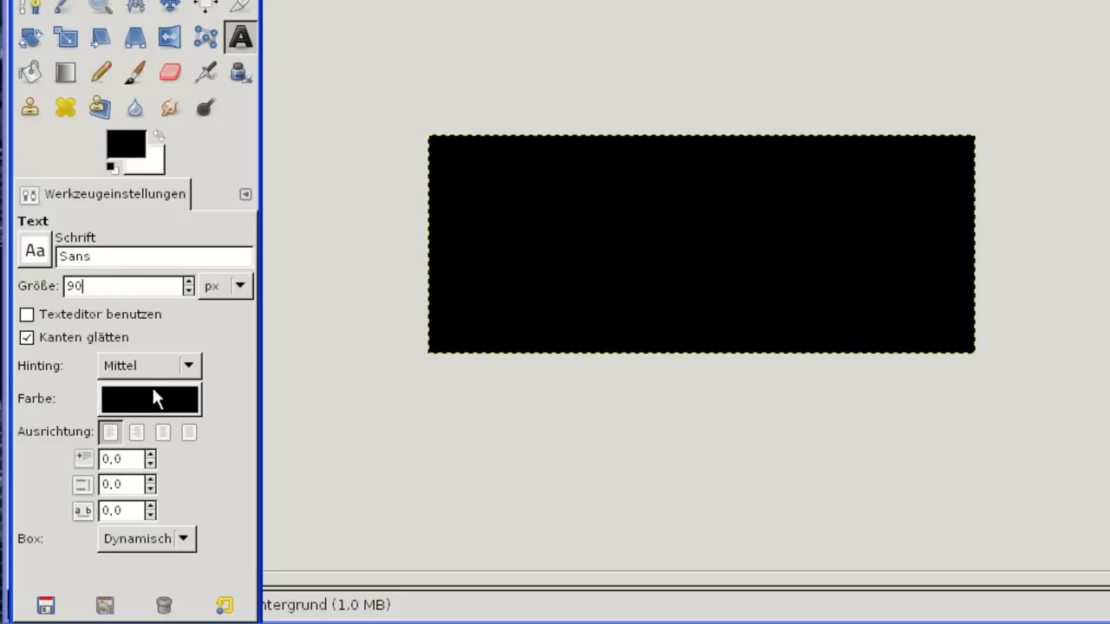
click(152, 390)
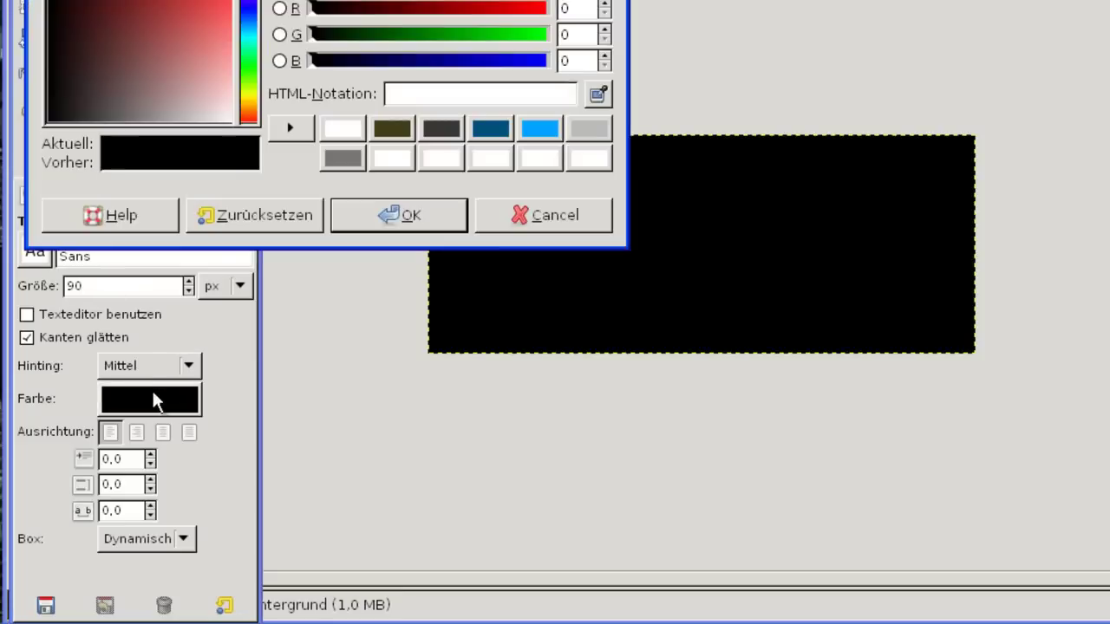
click(340, 134)
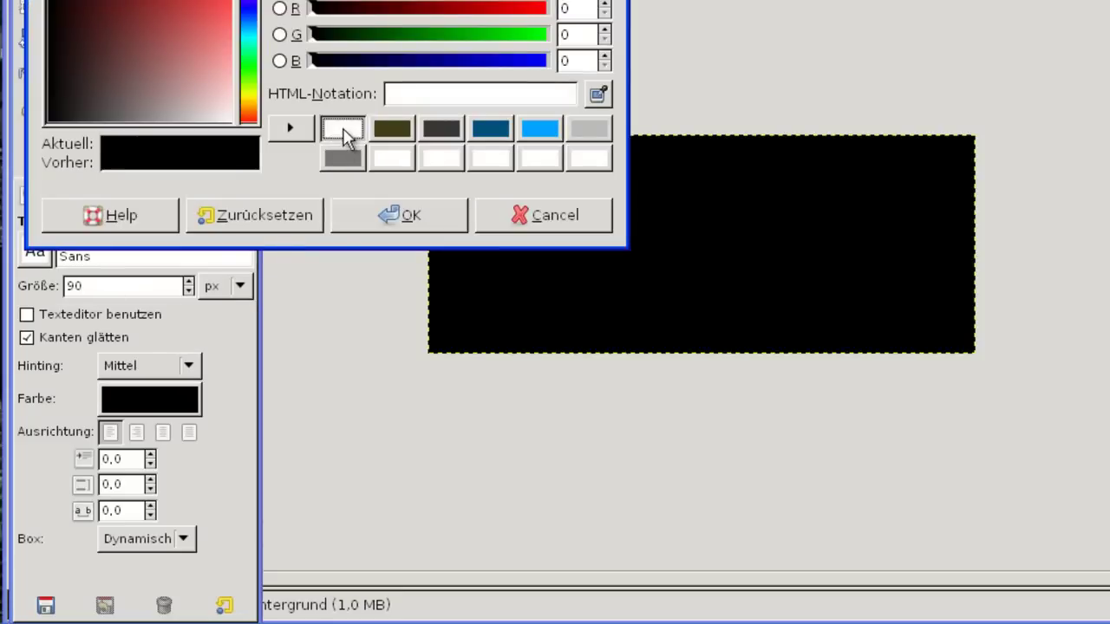
click(371, 214)
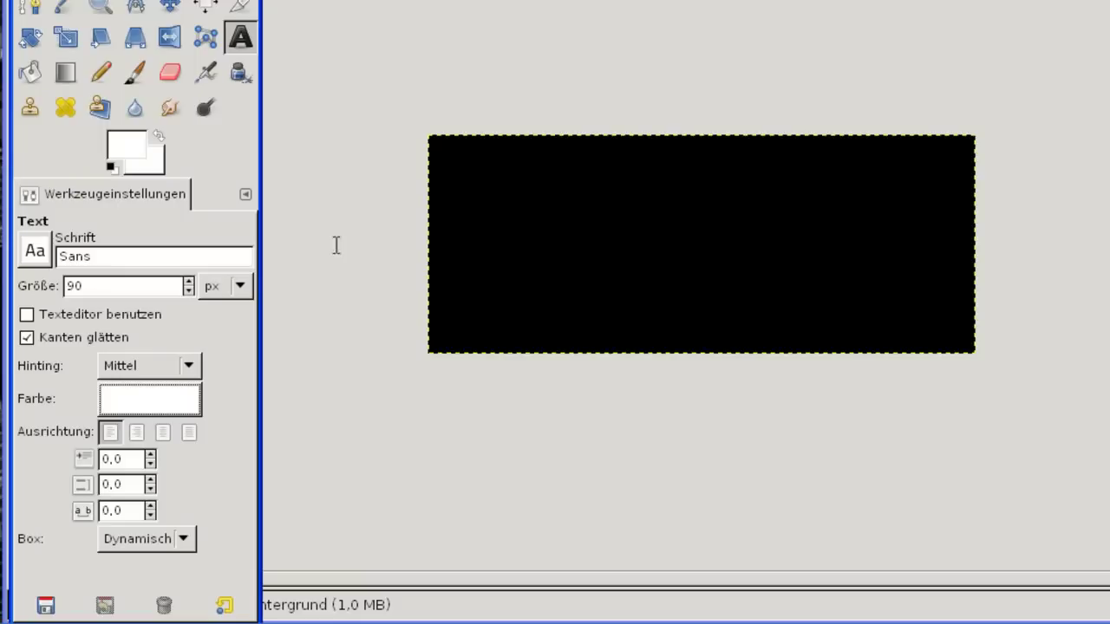
- Change the alignment, draw a text box across the canvas, and type VIDORIAL
click(163, 431)
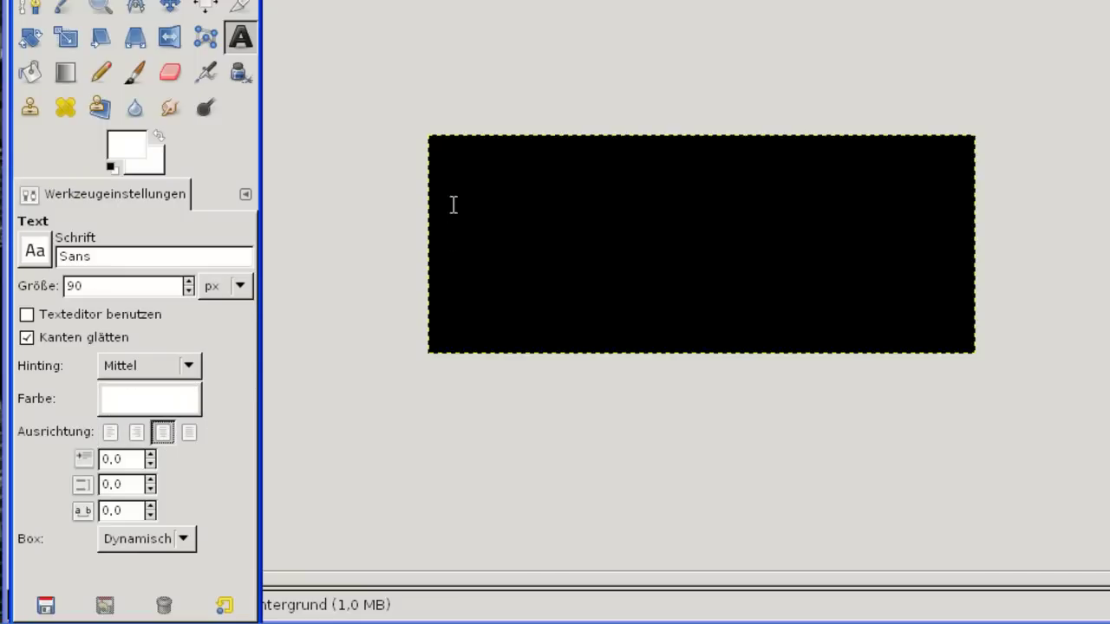
mouse_move(442, 154)
mouse_down()
mouse_move(613, 310)
mouse_move(818, 341)
mouse_move(964, 340)
mouse_up()
text(VIDORI)
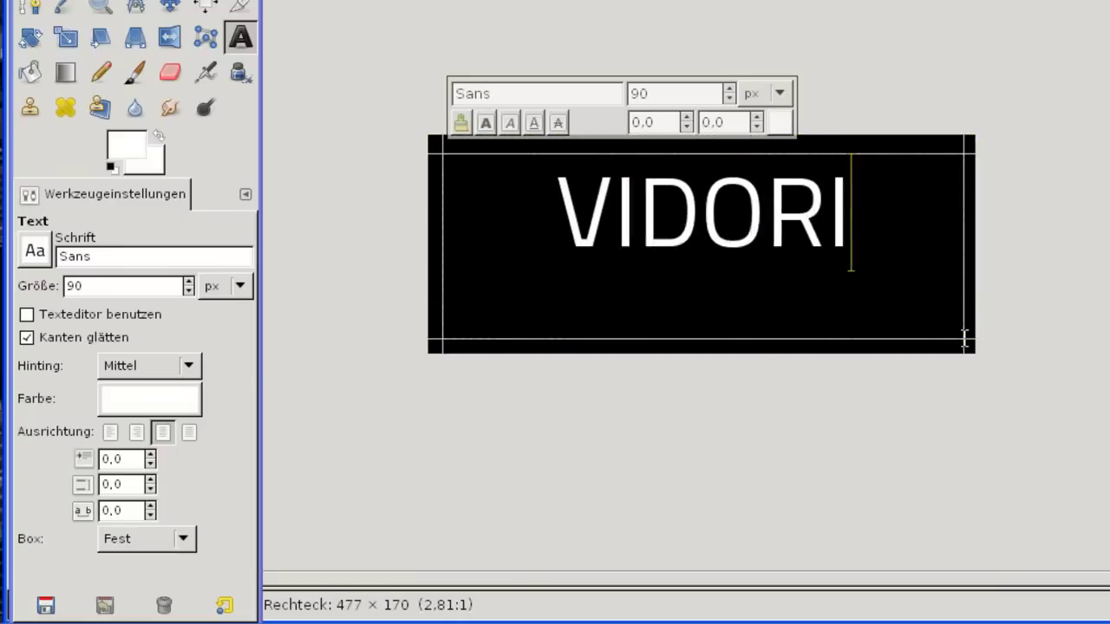
text(AL)
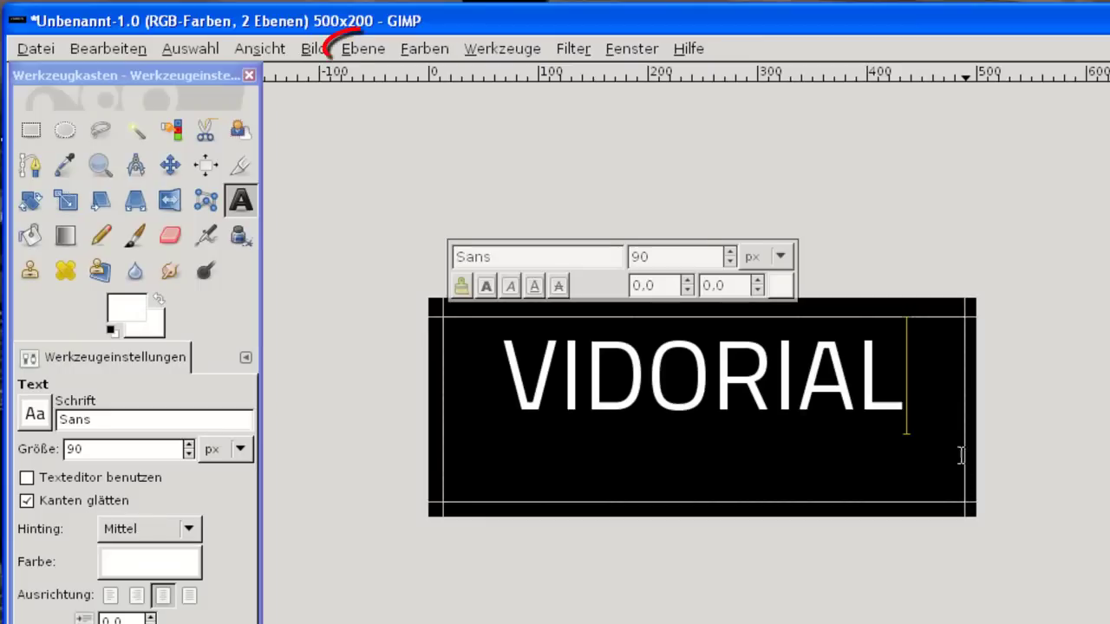
- Resize the text layer to image size, then trace the letters with a 7 px Round brush
click(371, 47)
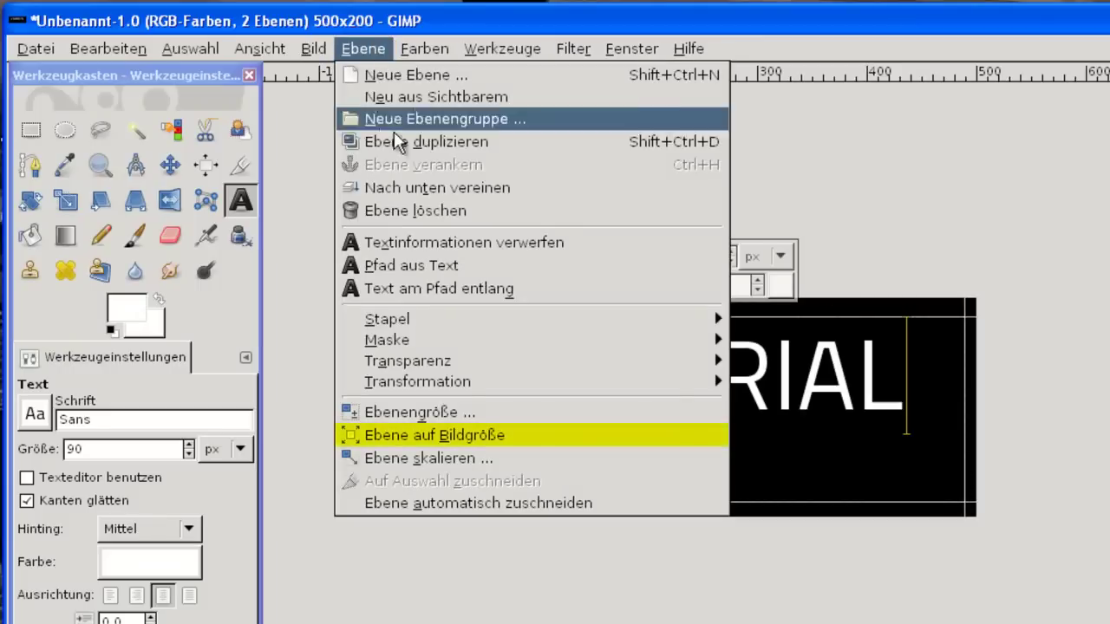
click(424, 435)
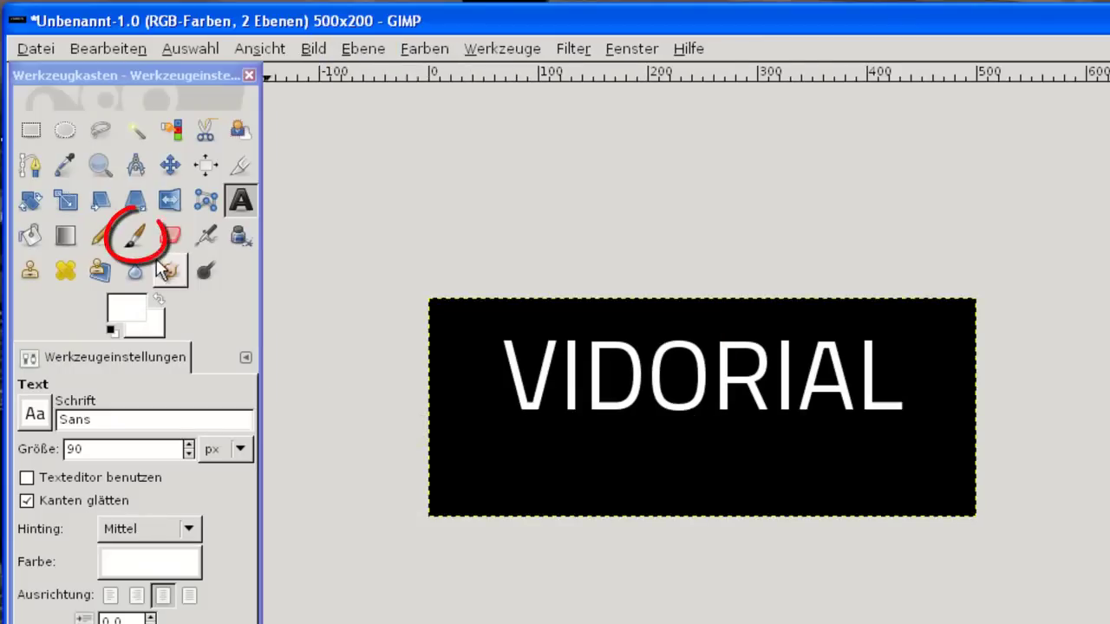
click(135, 236)
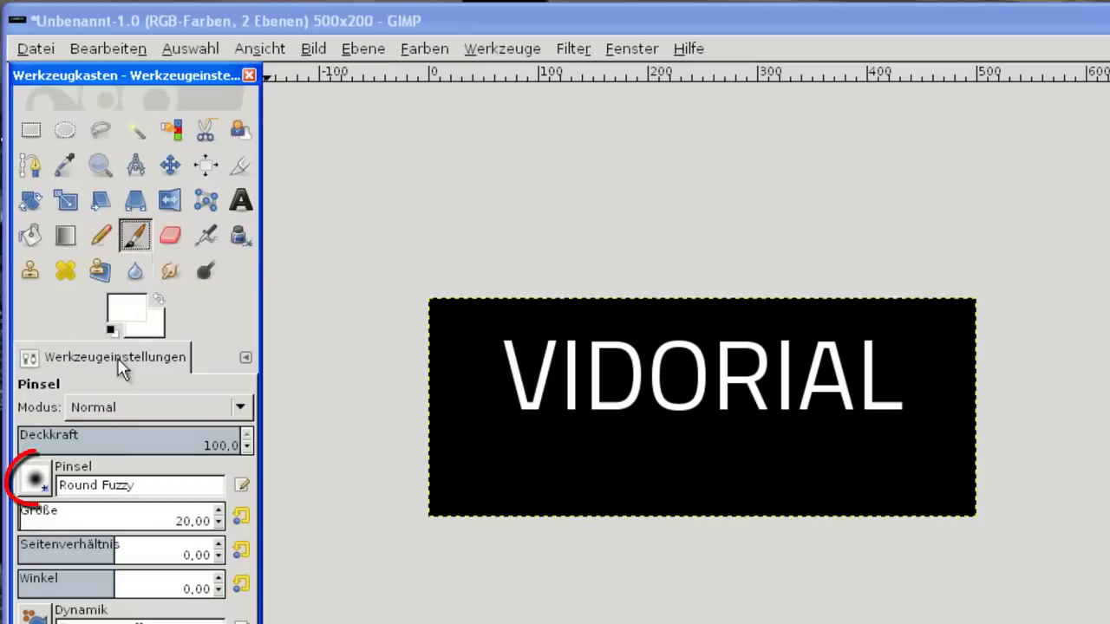
click(35, 477)
click(40, 246)
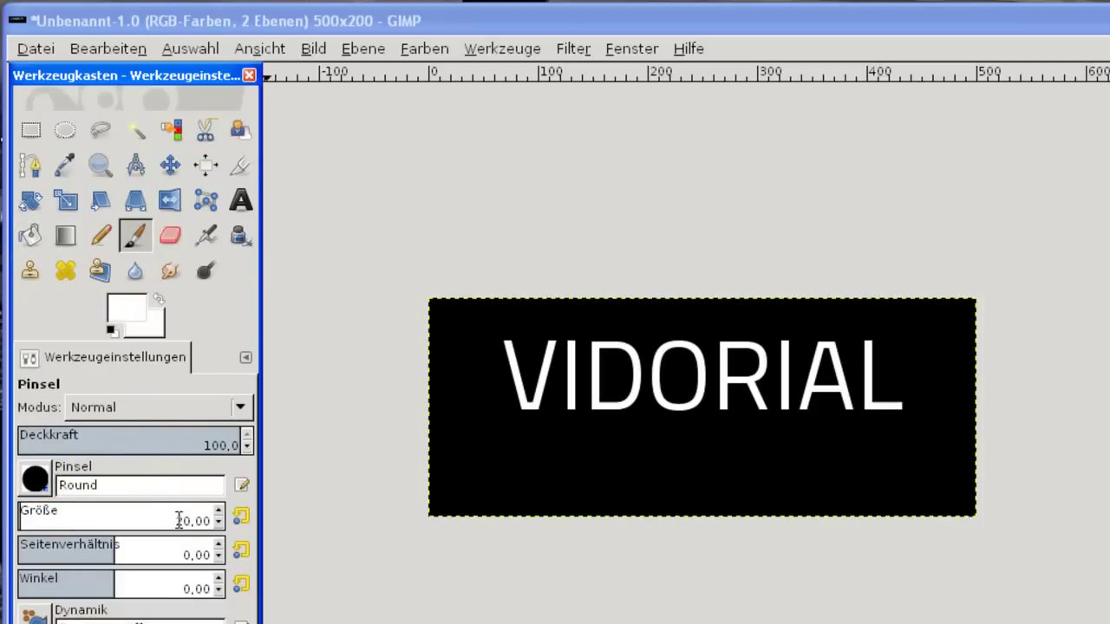
text(7)
key(Return)
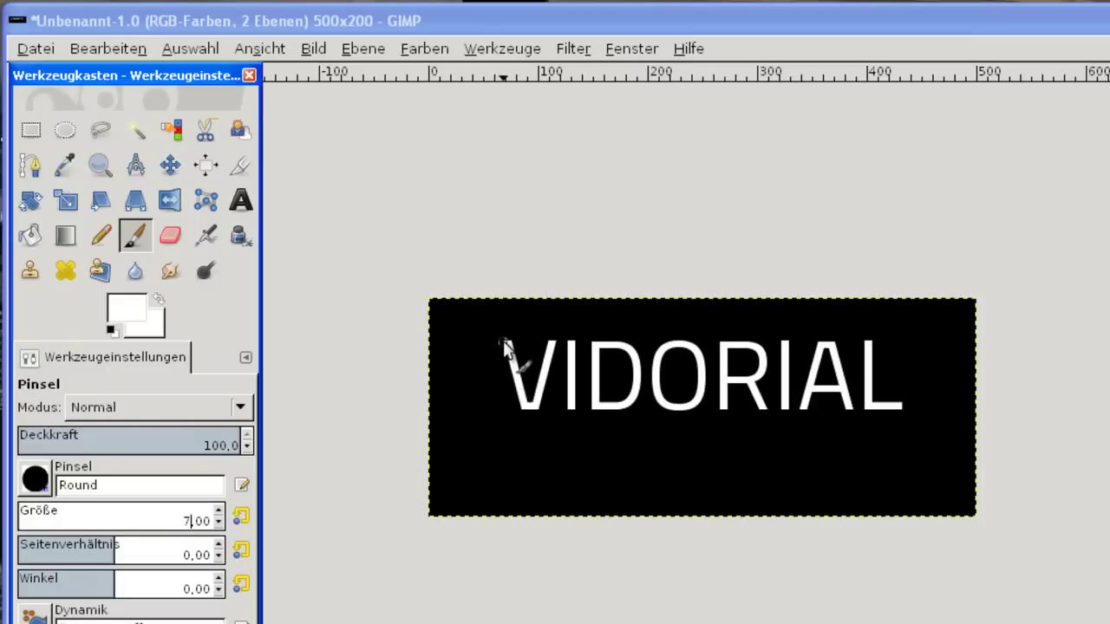
mouse_move(507, 343)
mouse_down()
mouse_move(561, 417)
mouse_move(595, 355)
mouse_move(609, 408)
mouse_move(673, 413)
mouse_move(711, 389)
mouse_move(725, 409)
mouse_move(781, 389)
mouse_move(766, 414)
mouse_move(788, 377)
mouse_move(829, 359)
mouse_move(859, 397)
mouse_move(867, 345)
mouse_move(872, 404)
mouse_move(902, 407)
mouse_up()
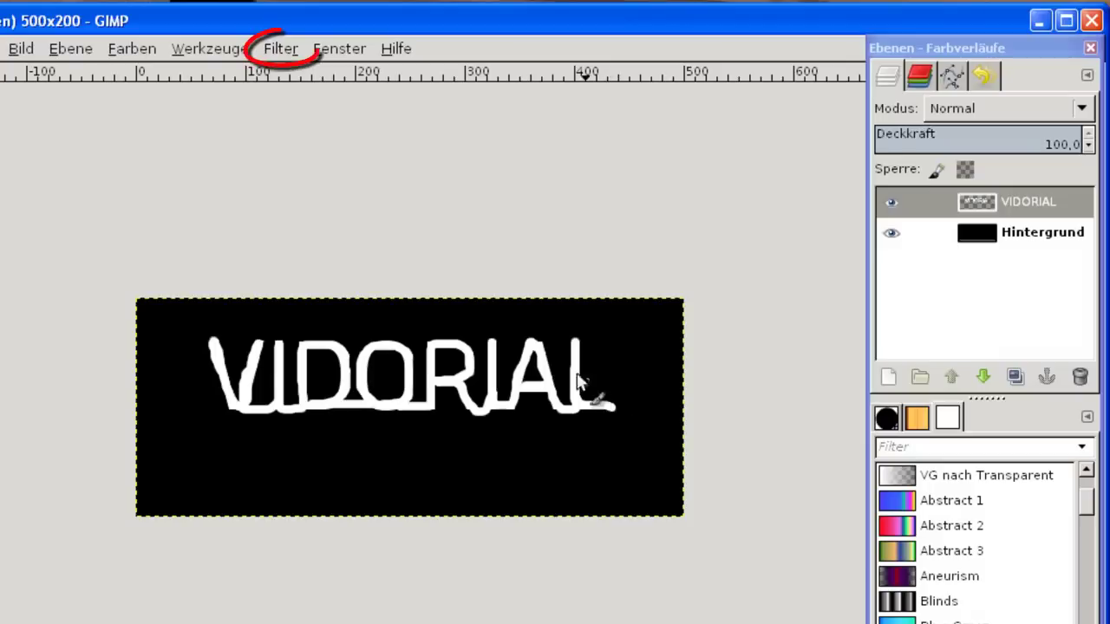
- Apply a Gaussian blur with radius 15 horizontally and vertically to the VIDORIAL layer
click(292, 49)
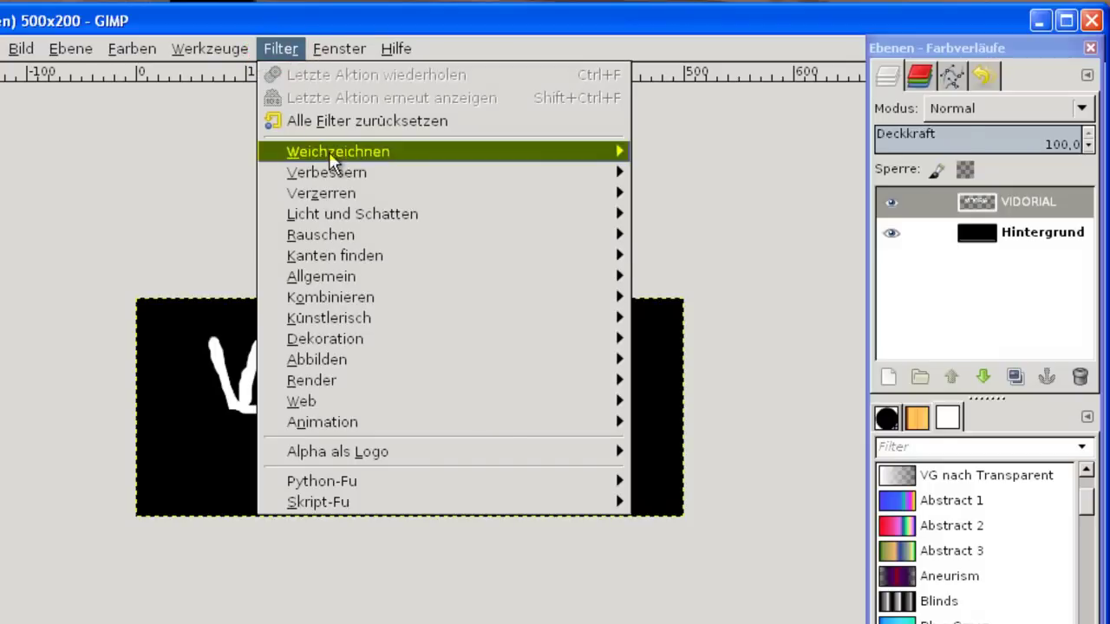
mouse_move(338, 152)
click(694, 166)
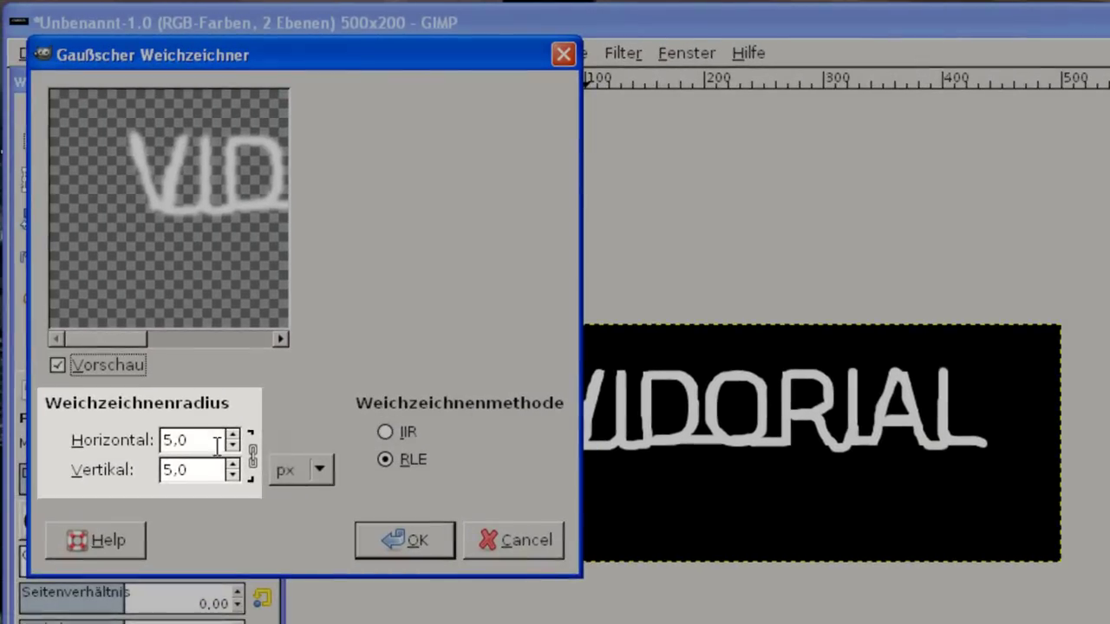
drag(217, 439, 170, 442)
text(15)
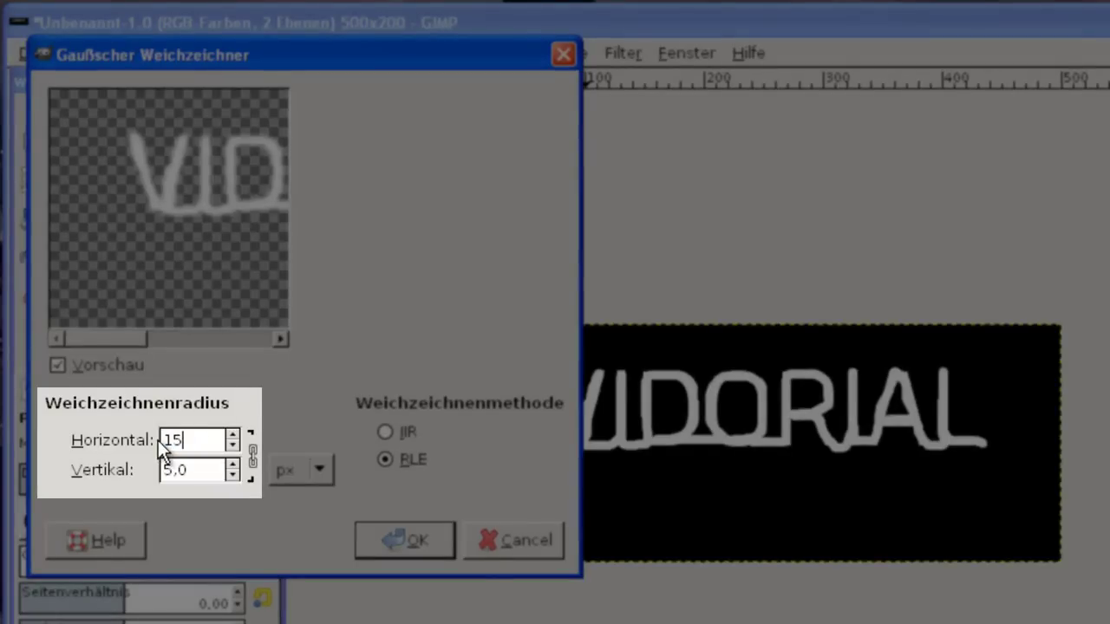
click(199, 469)
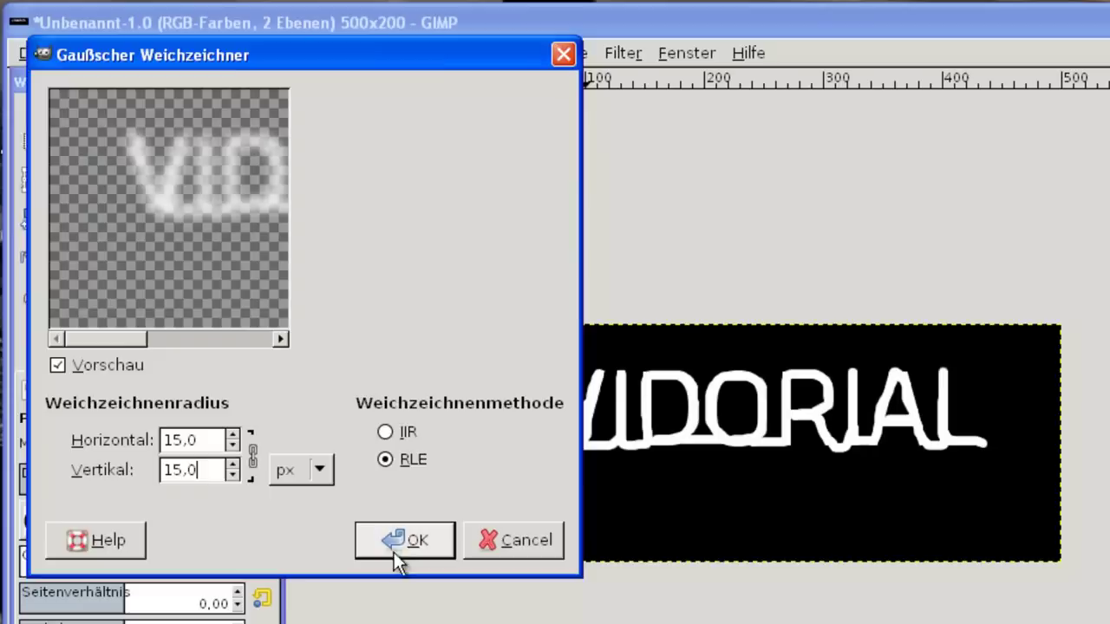
click(394, 543)
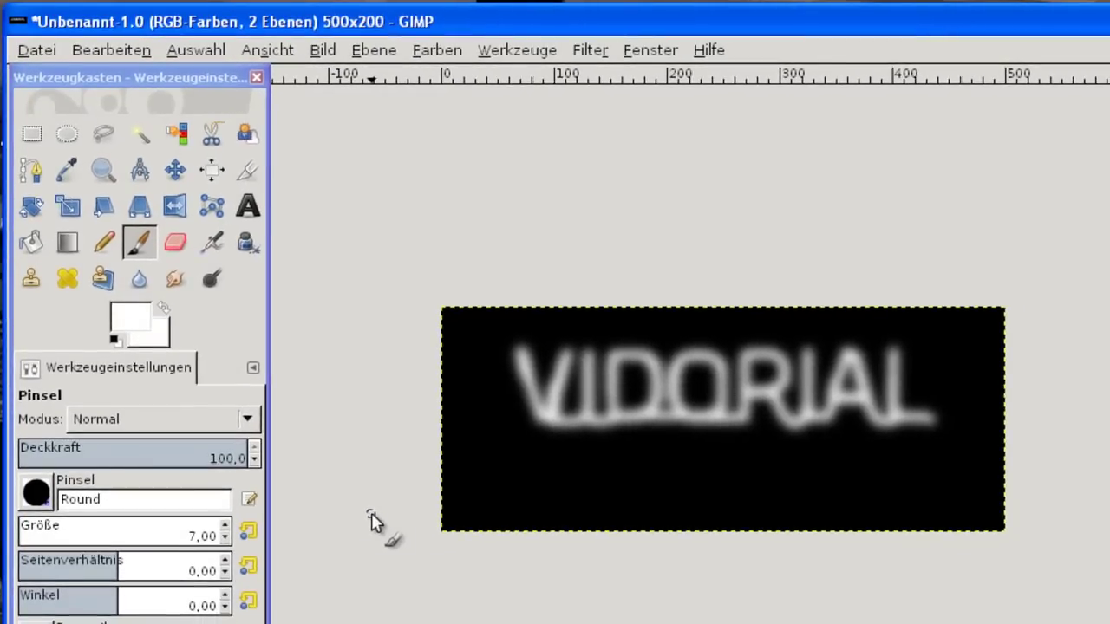
- Apply an Alpha-channel Curves adjustment with black point 66 and white point 234
click(434, 51)
click(464, 219)
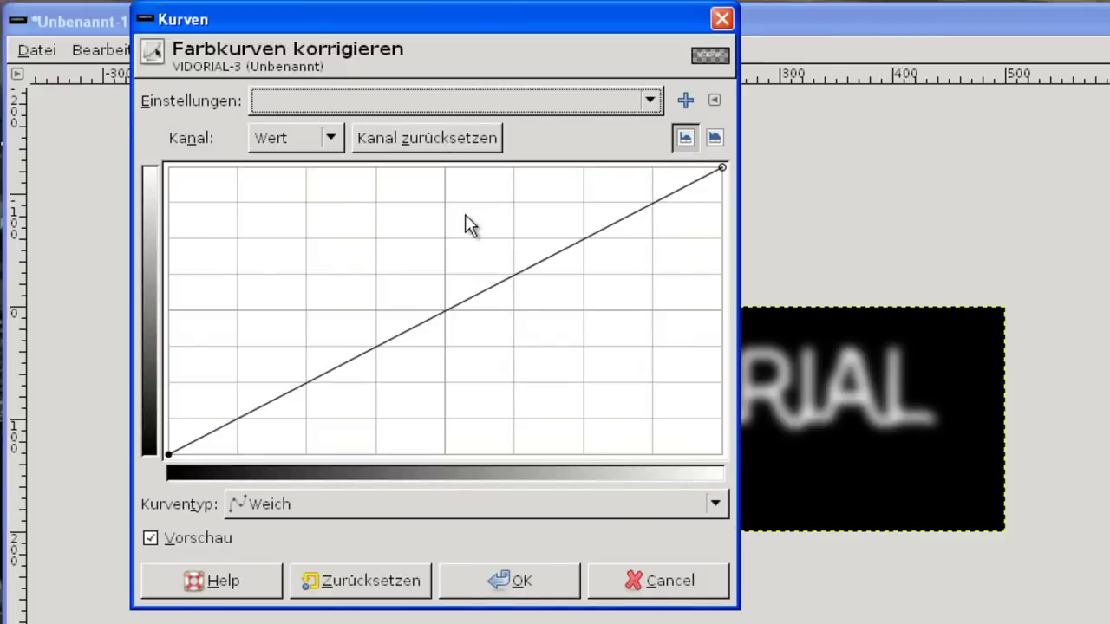
click(329, 137)
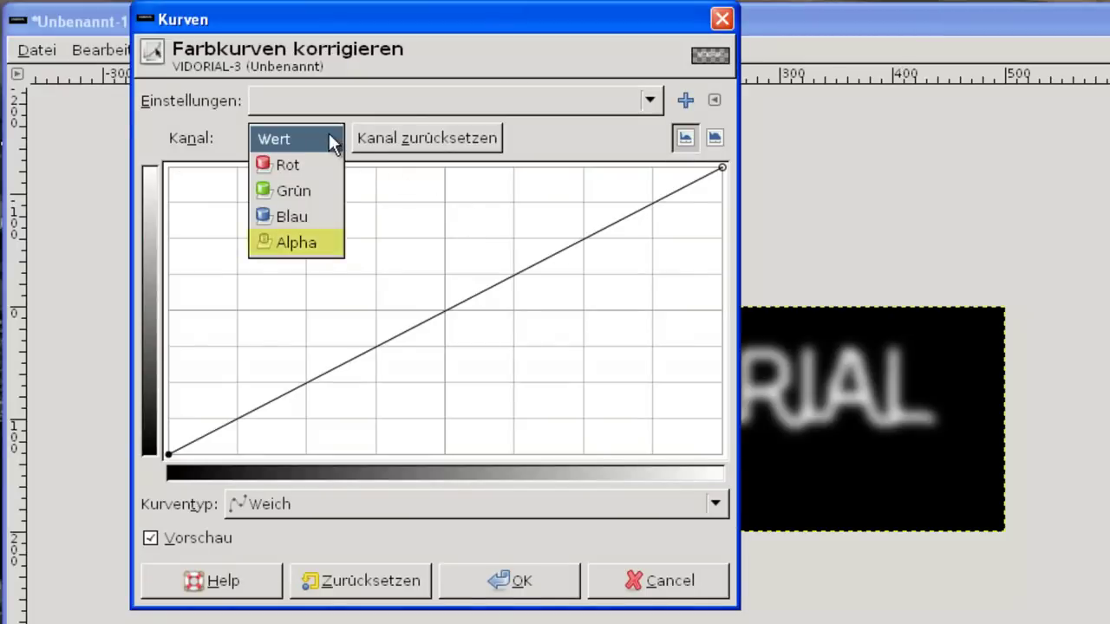
click(325, 240)
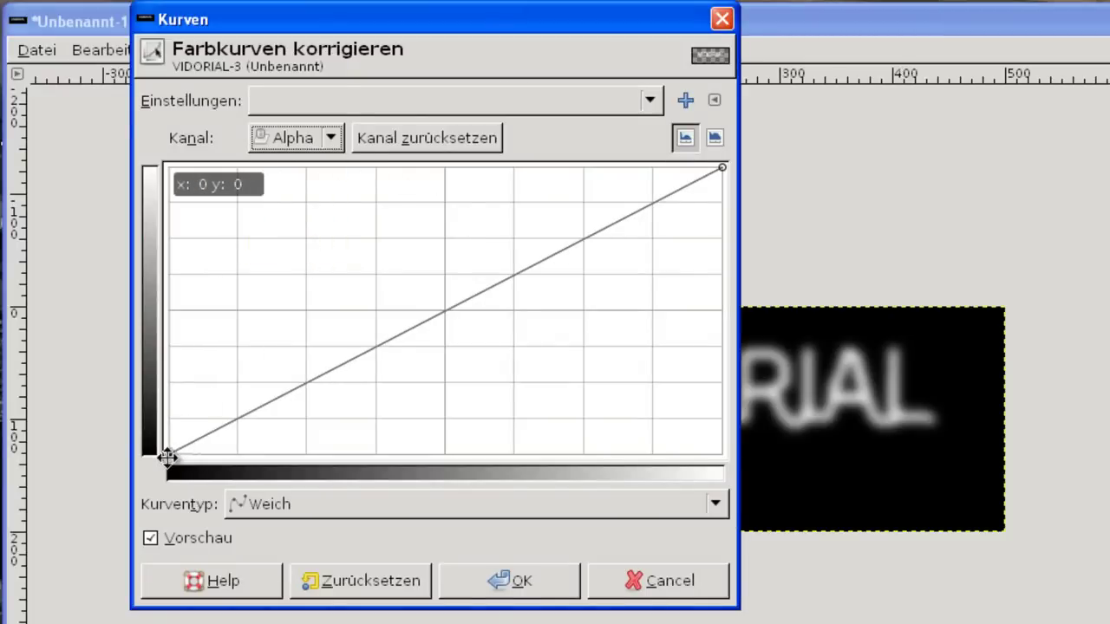
drag(167, 456, 313, 457)
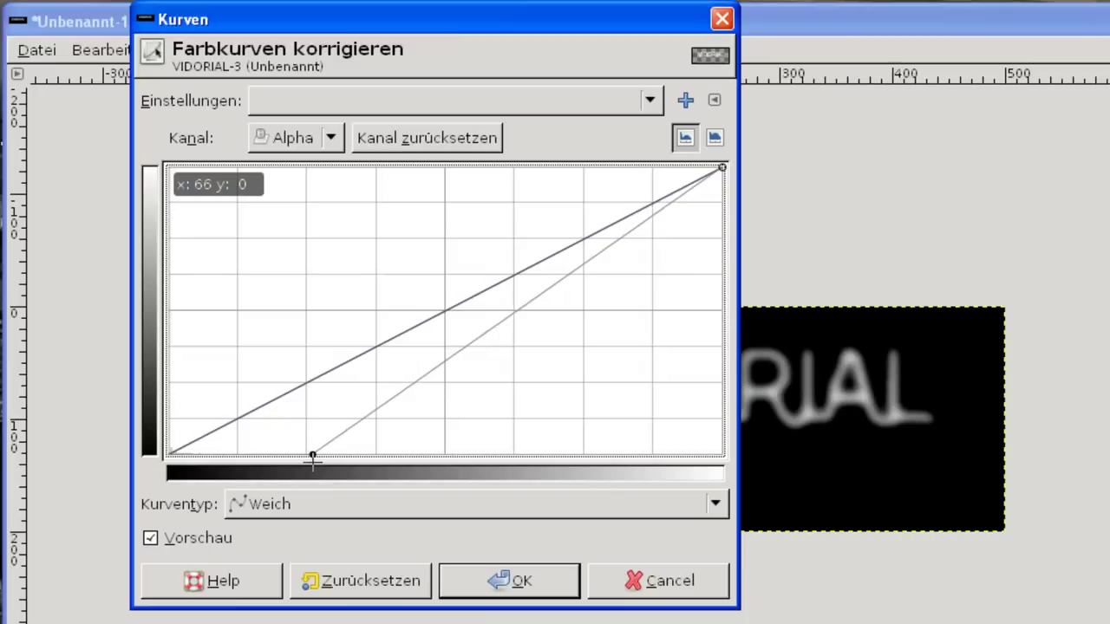
drag(722, 167, 582, 165)
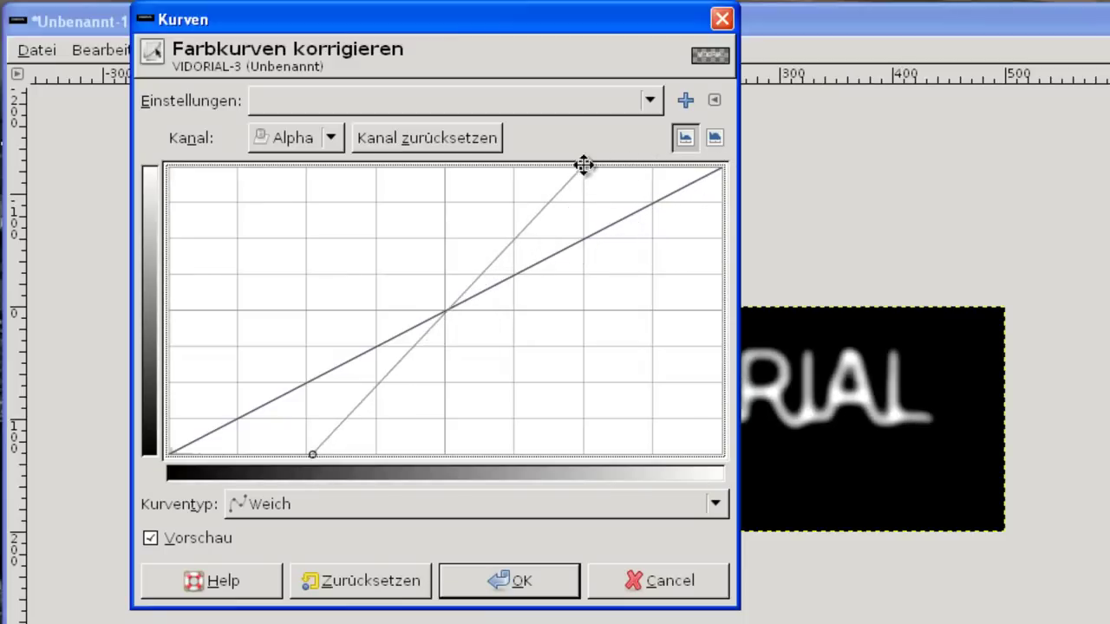
click(544, 581)
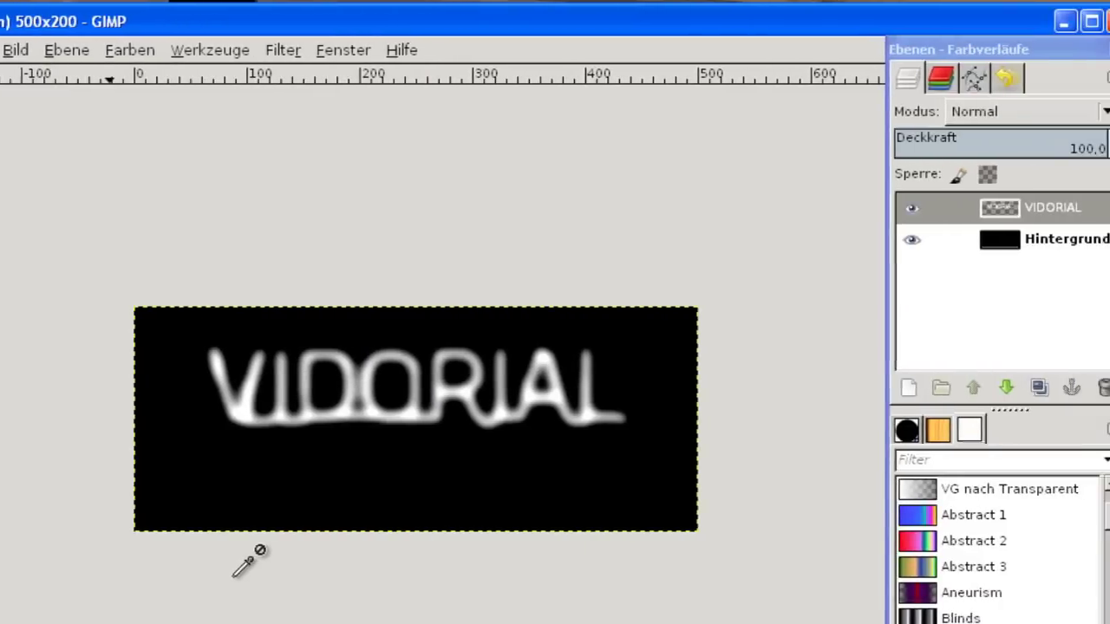
- Run the Alien-Neon logo script with a dark blue glow colour and 1 band
click(244, 50)
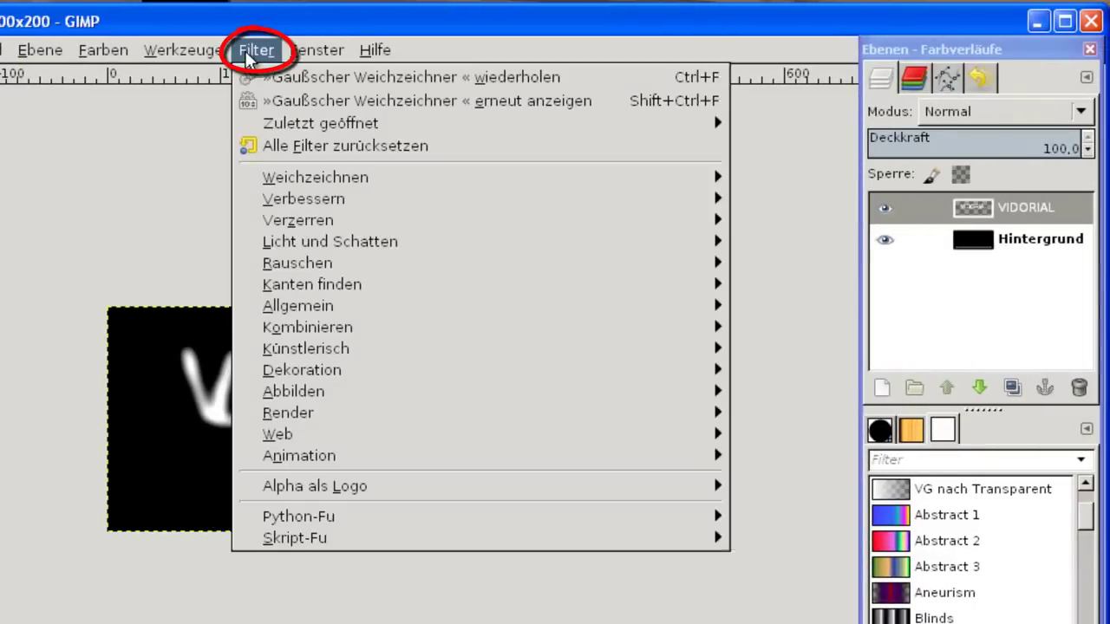
mouse_move(314, 486)
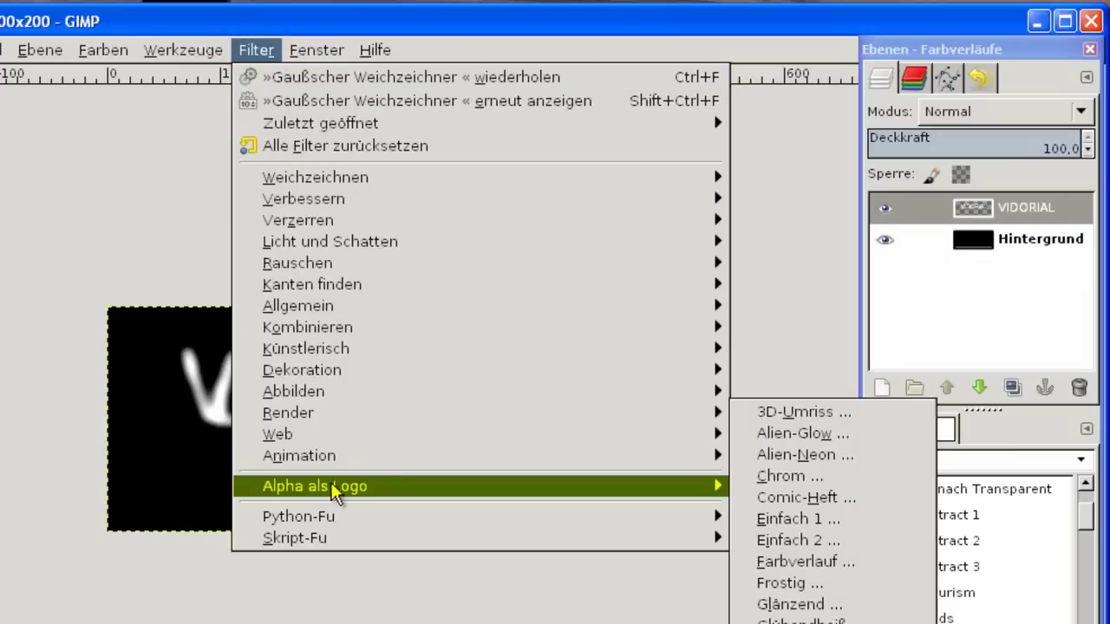
click(792, 455)
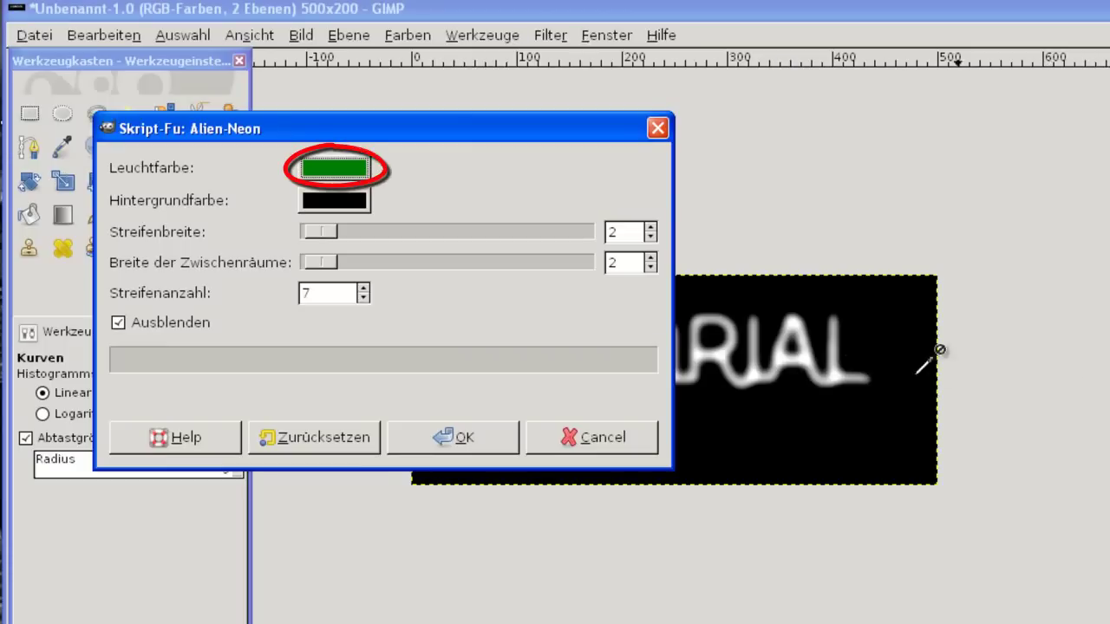
click(360, 169)
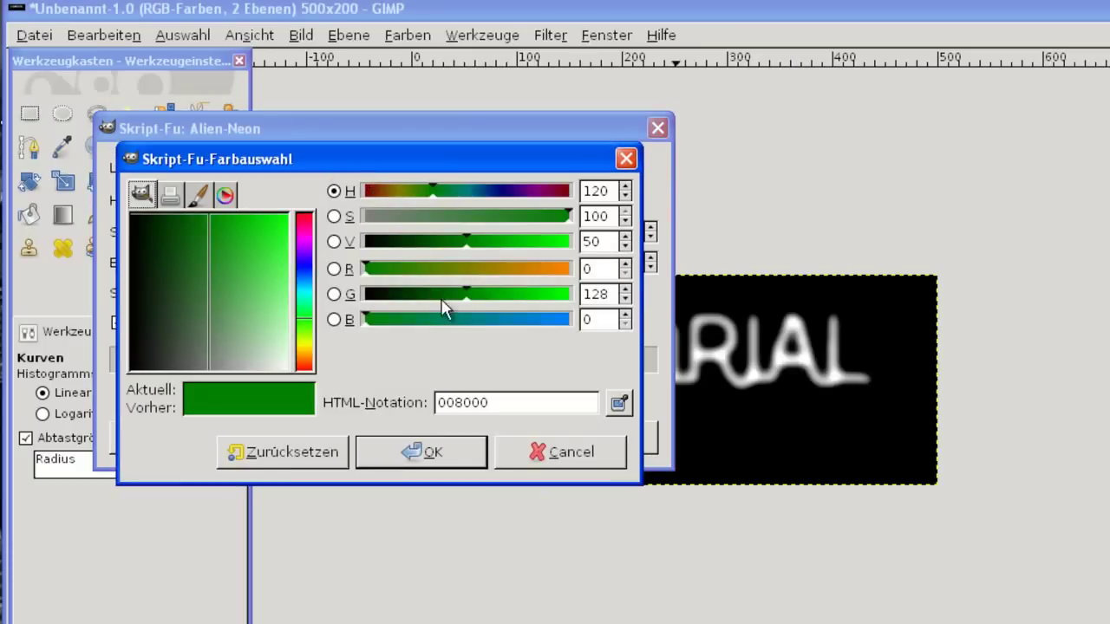
drag(478, 320, 572, 320)
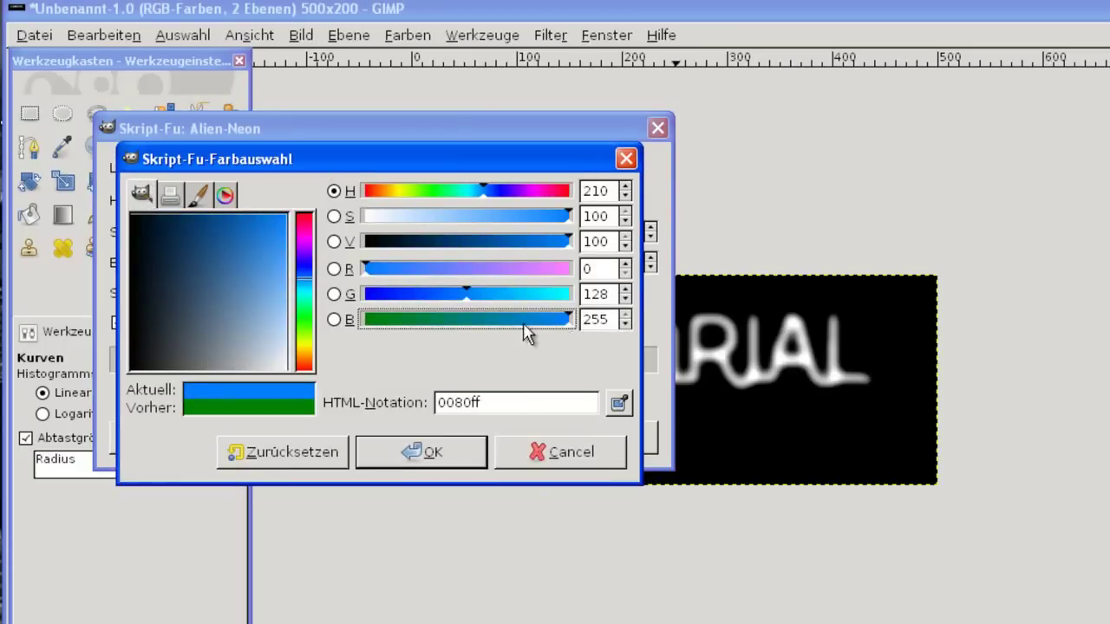
drag(231, 214, 213, 209)
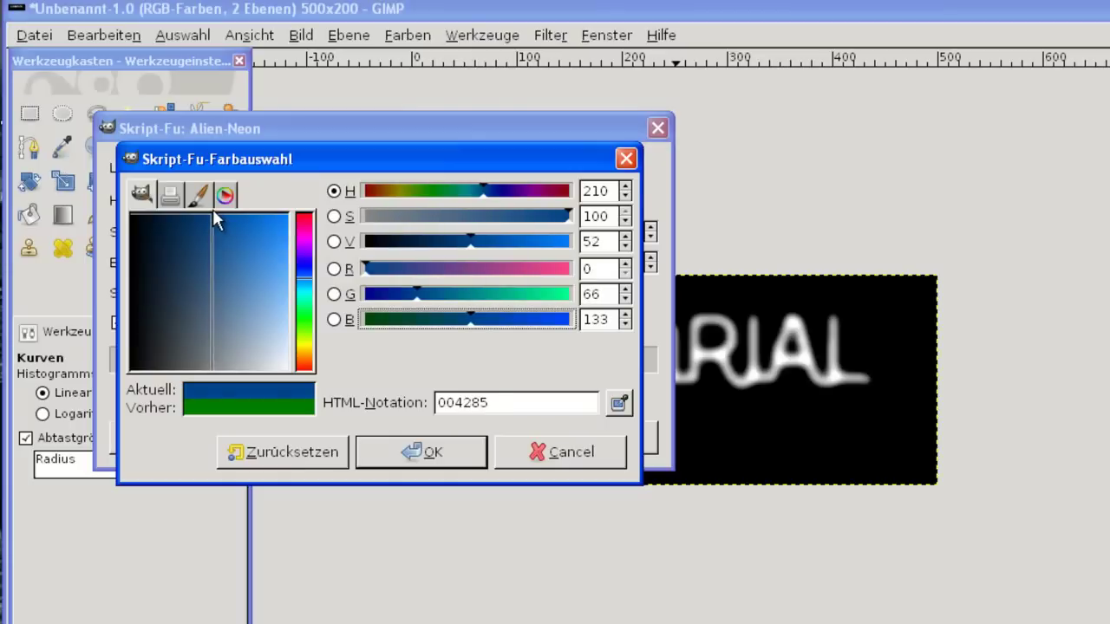
click(405, 452)
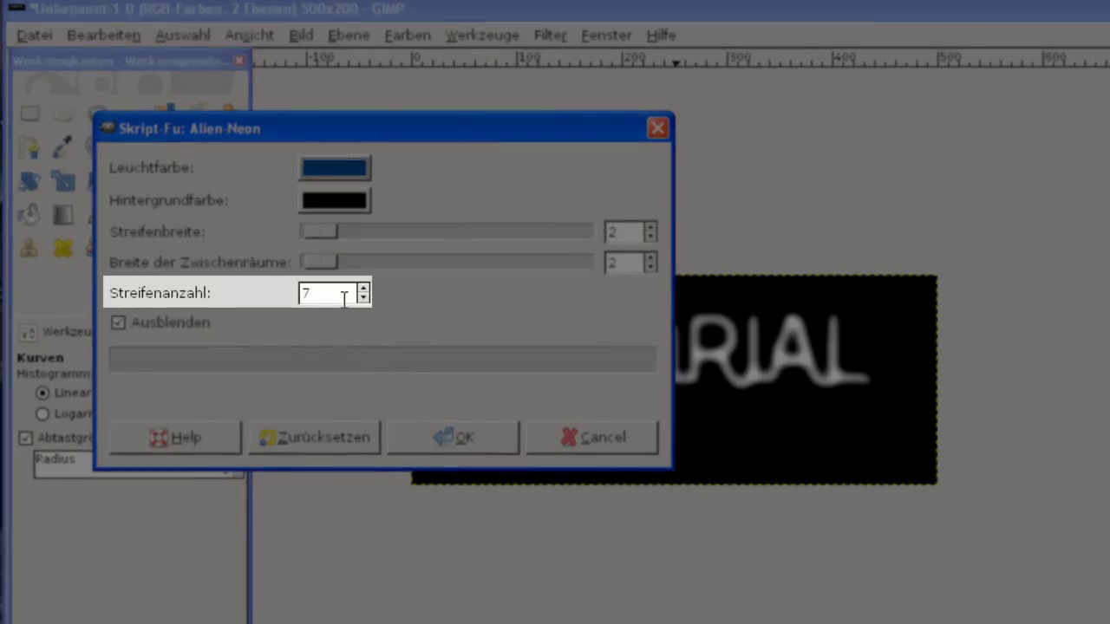
drag(342, 298, 280, 294)
text(1)
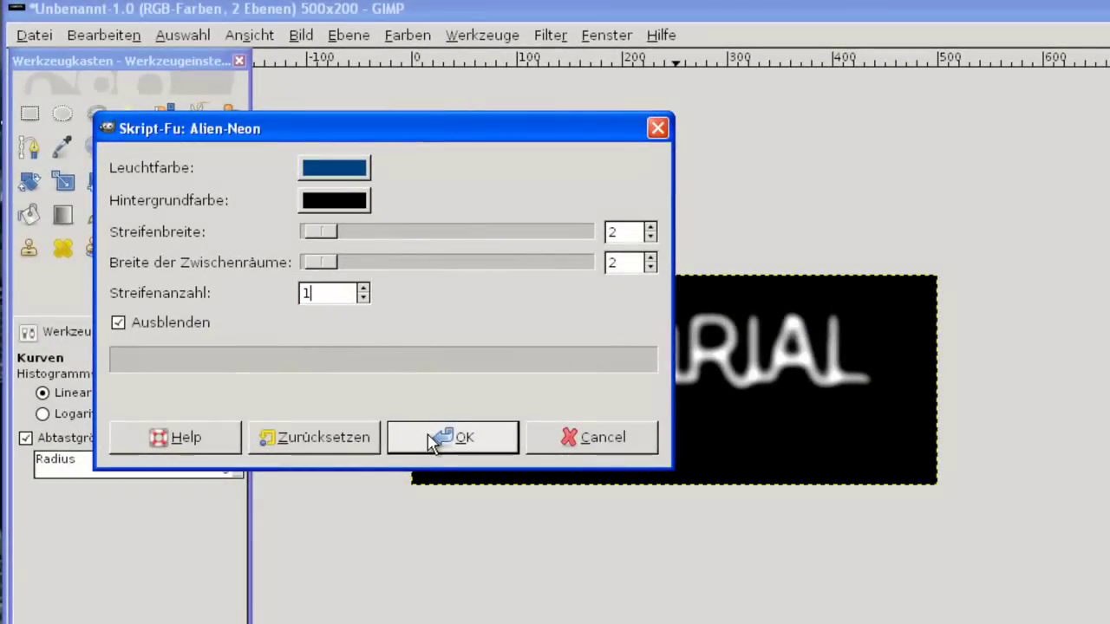
click(434, 439)
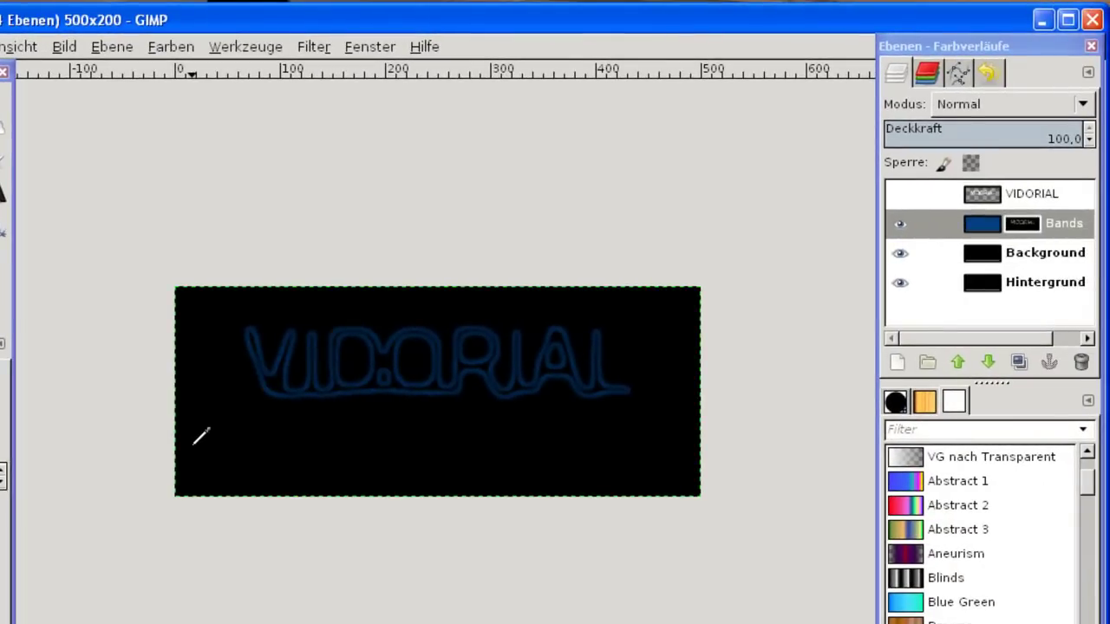
- Duplicate the Bands layer twice and select the third Bands copy
click(1010, 233)
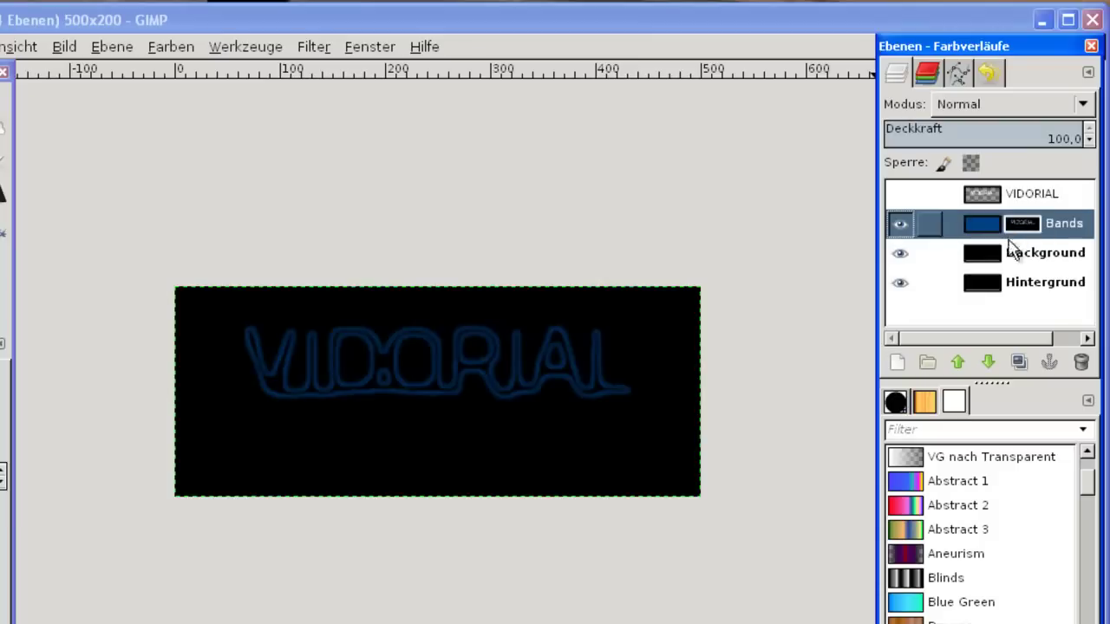
click(1020, 362)
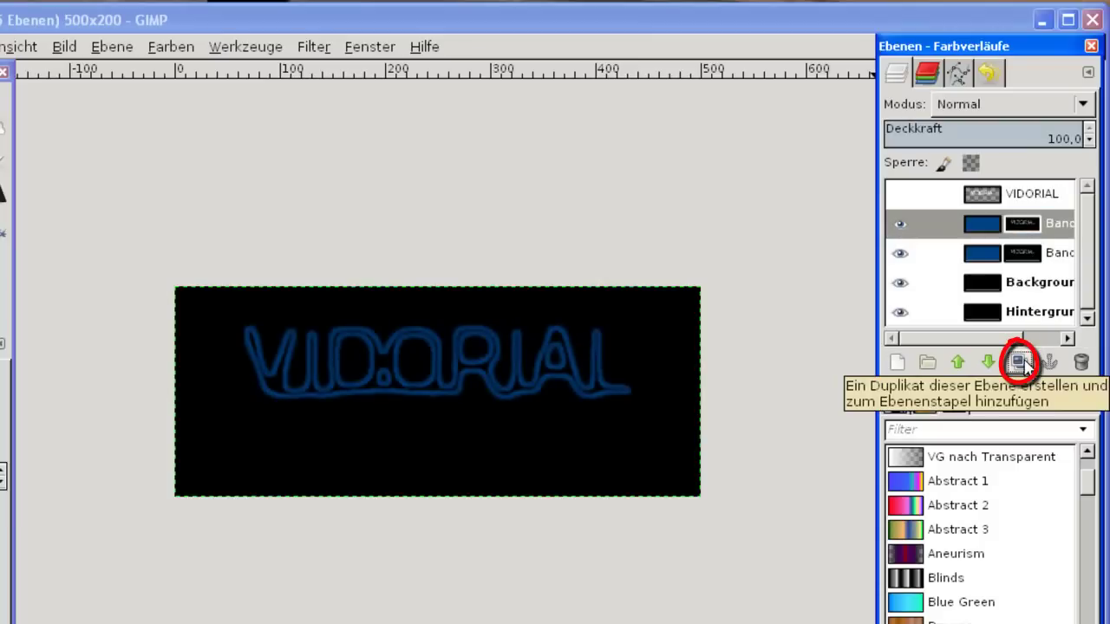
click(1021, 364)
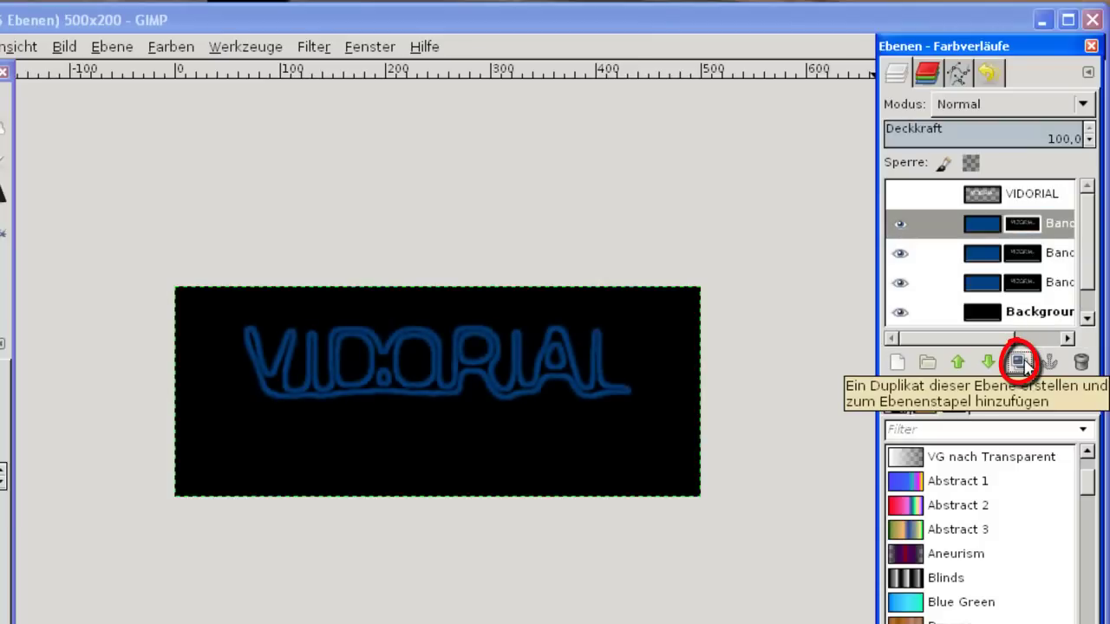
click(1012, 292)
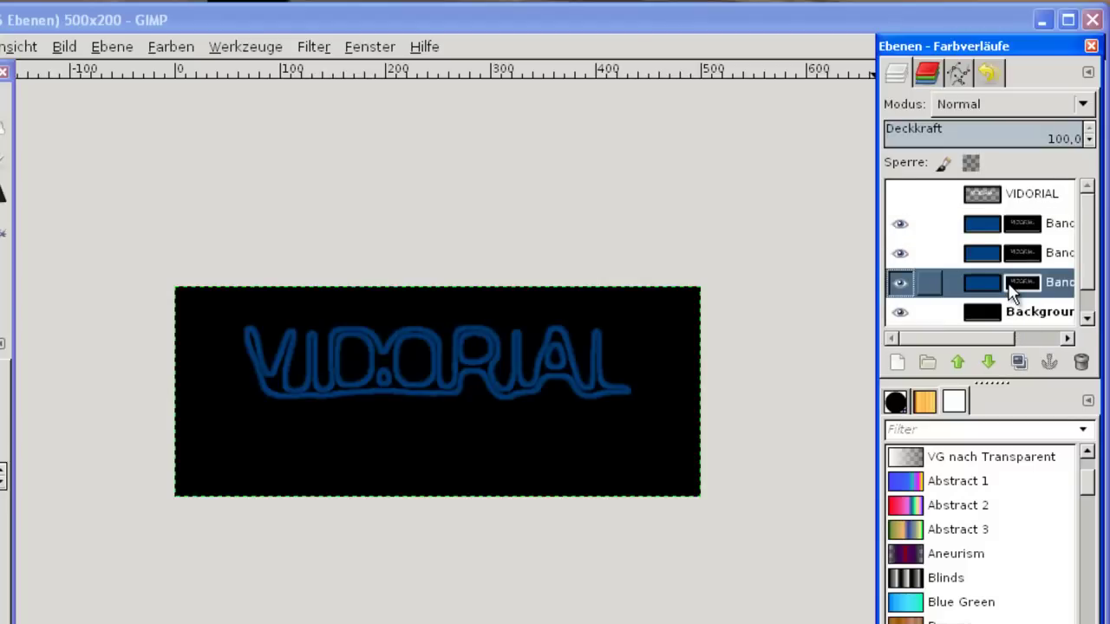
click(320, 52)
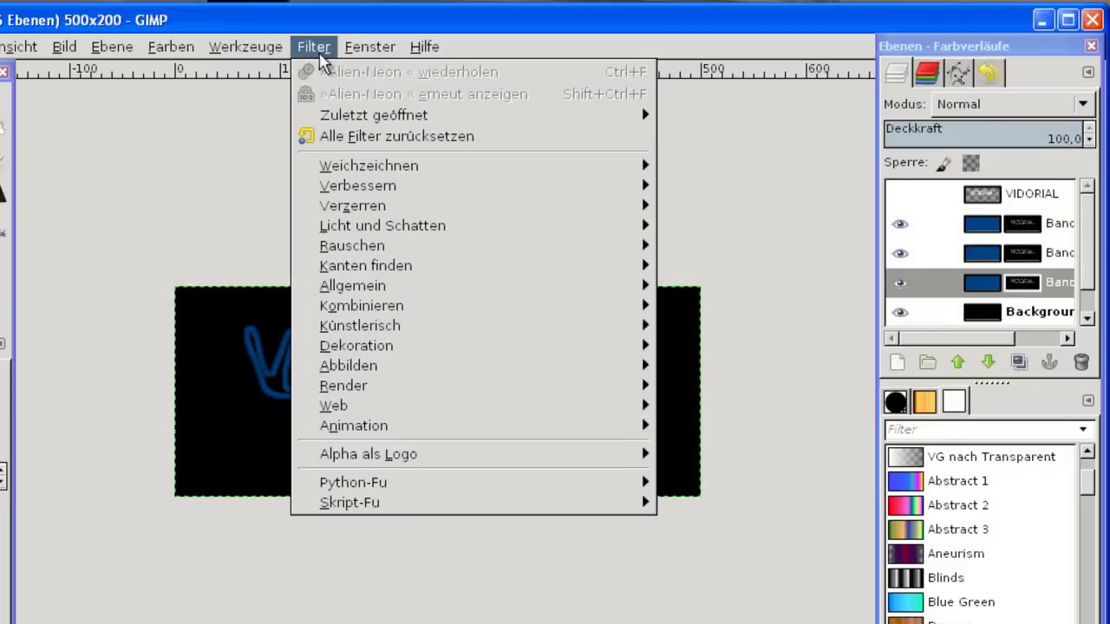
mouse_move(369, 166)
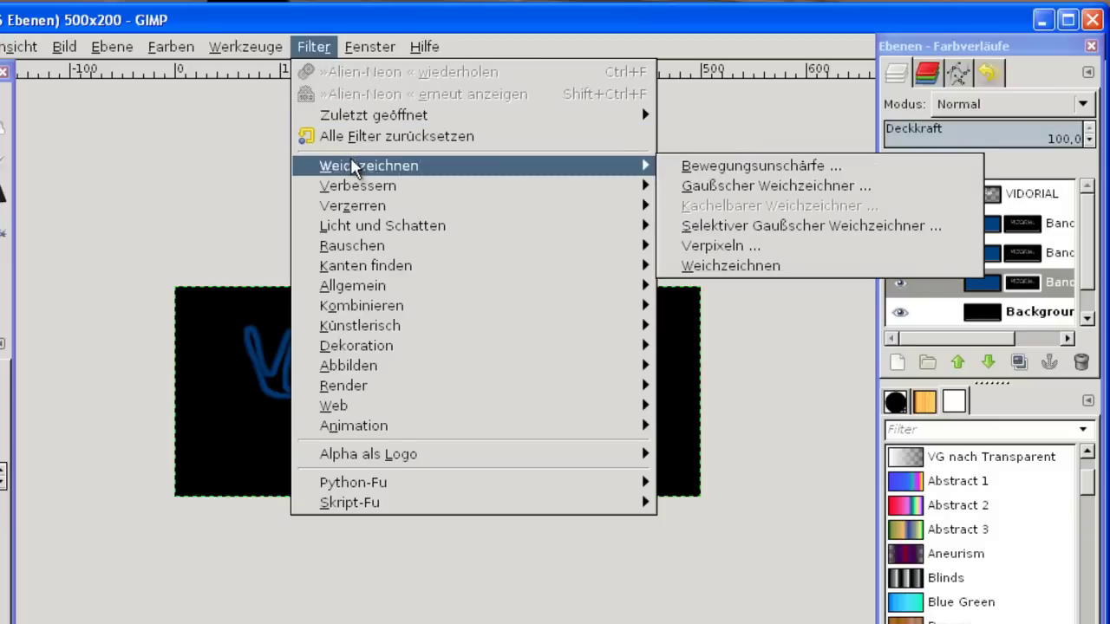
- Set the Gaussian blur radius for the Bands copy to 35 px both ways
click(707, 186)
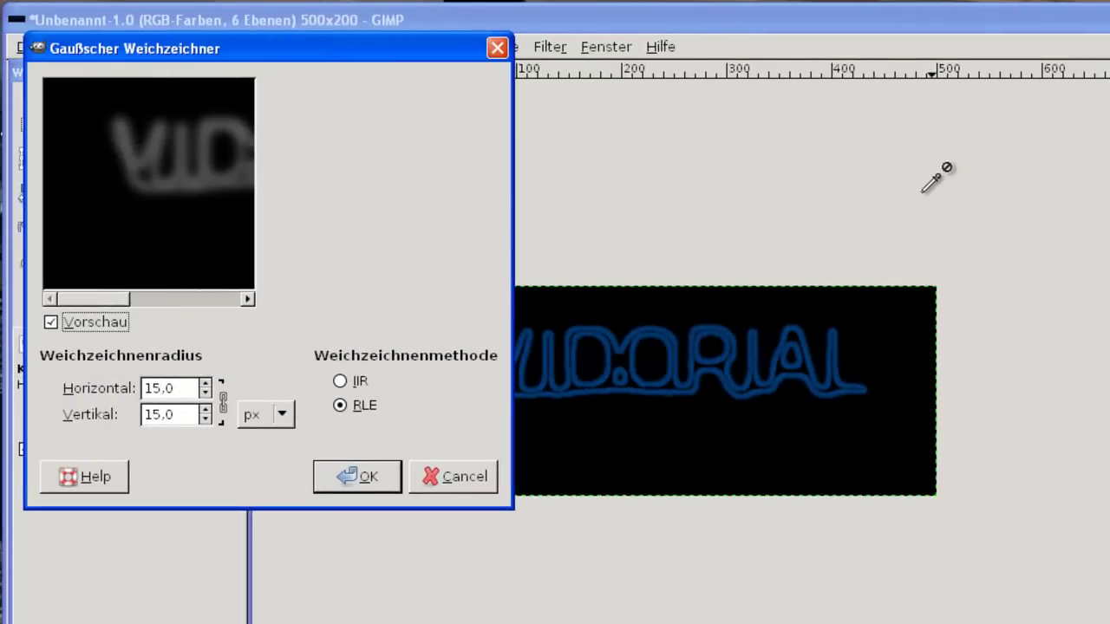
double_click(161, 388)
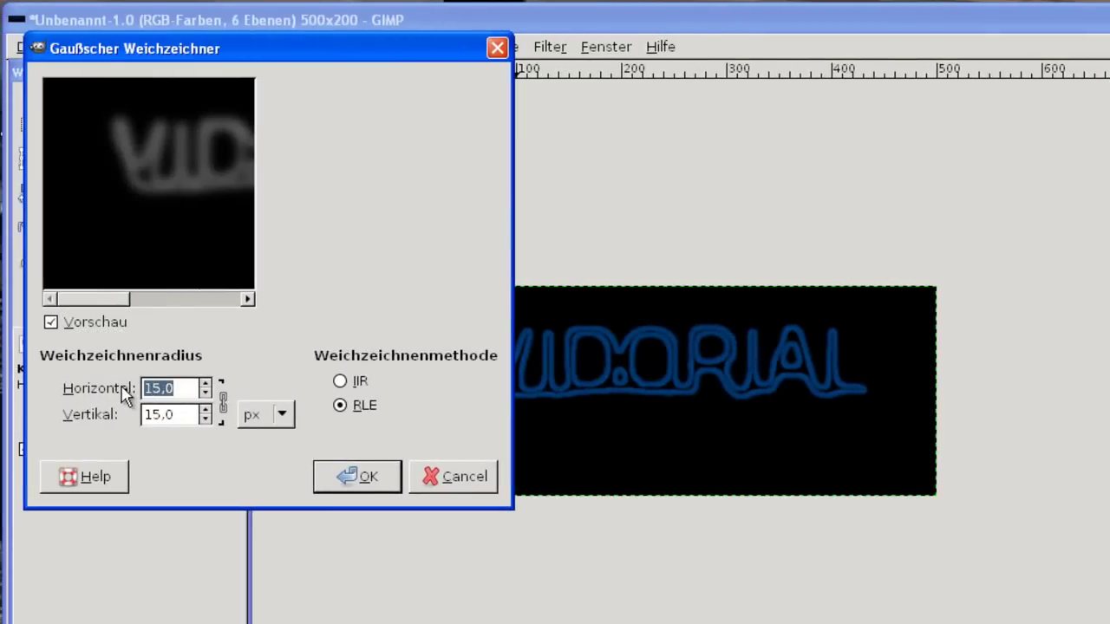
text(35)
click(182, 413)
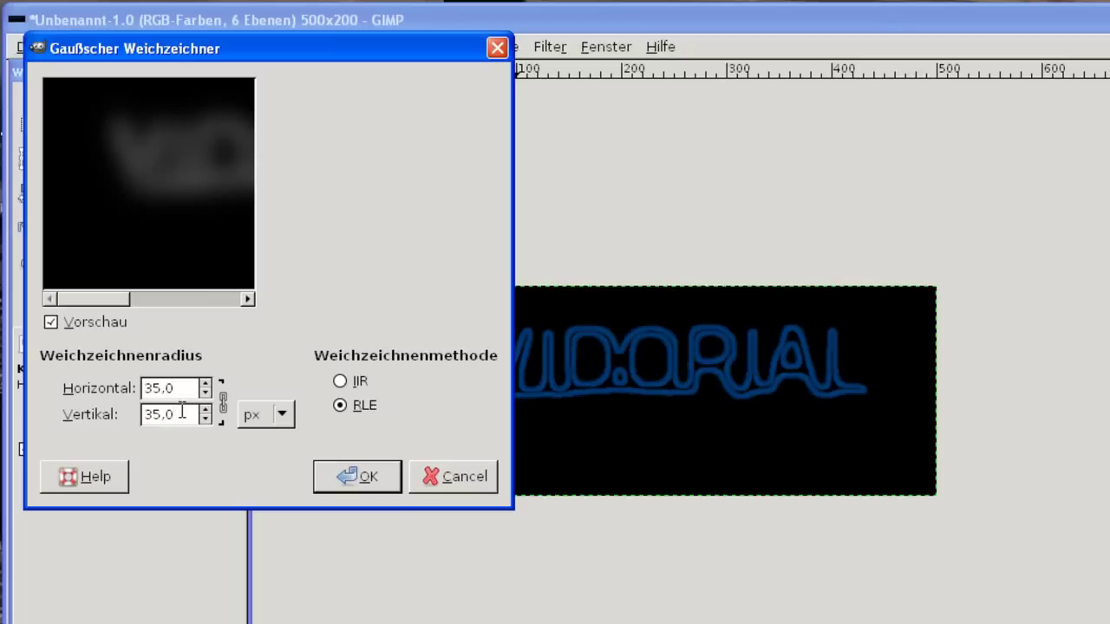